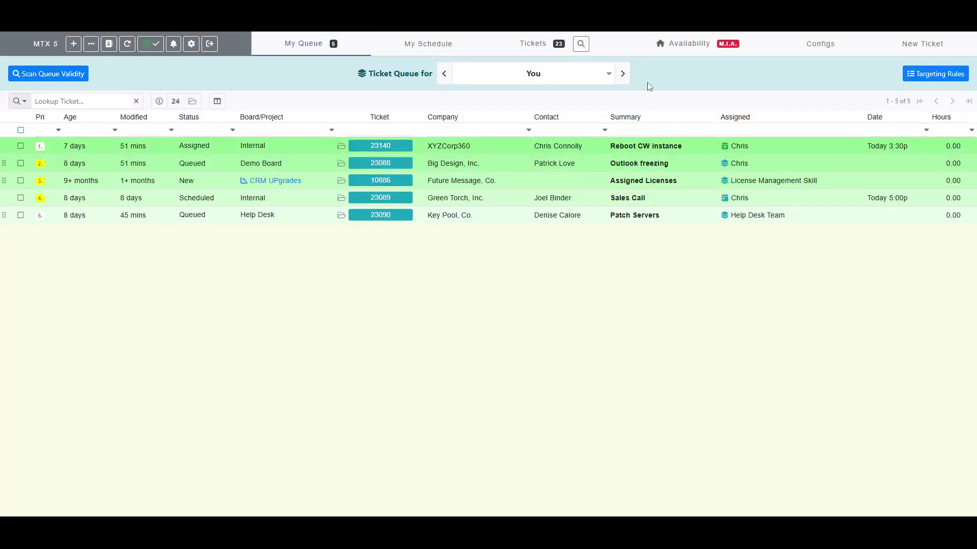
- Glance at the full tickets list, then move ticket 23088 below Assigned Licenses ticket 10886 in My Queue
{"action": "left_click", "coordinate": [548, 50]}
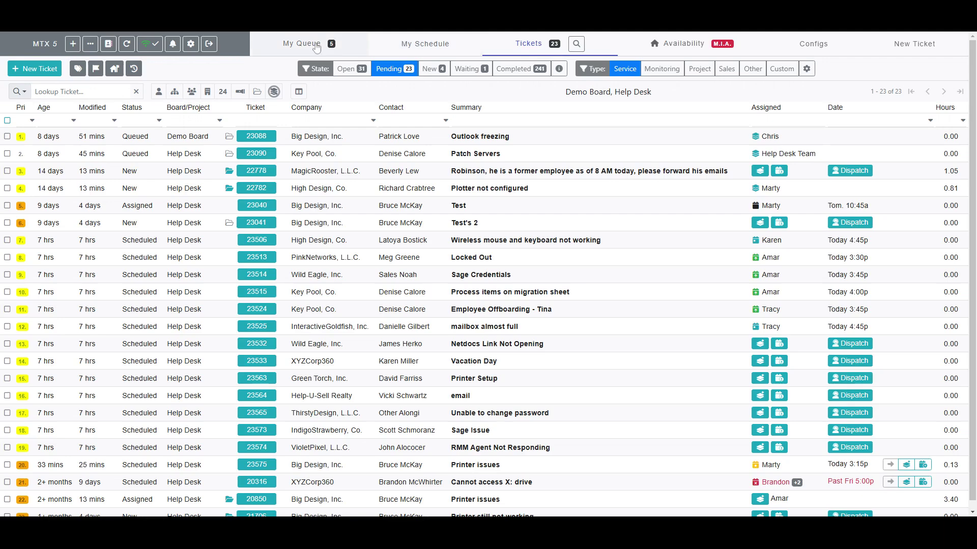
{"action": "left_click", "coordinate": [316, 45]}
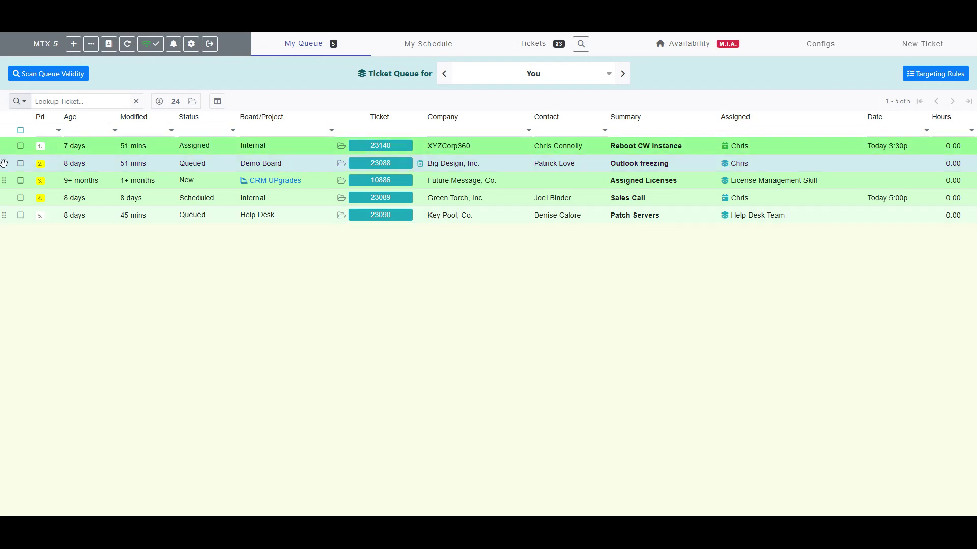
{"action": "left_click_drag", "start_coordinate": [3, 163], "coordinate": [11, 225]}
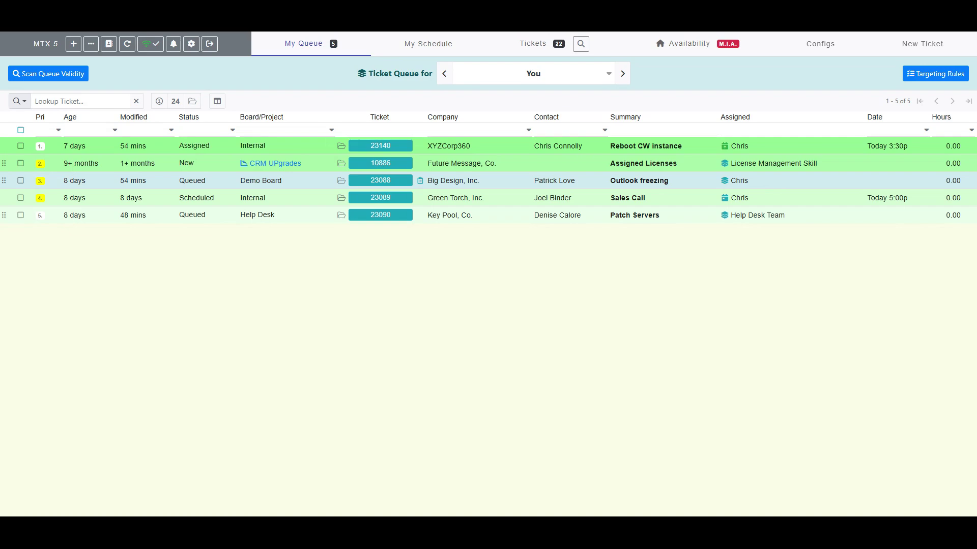
- Check queue targeting for ticket 10886, then open its details and start a work session
{"action": "left_click", "coordinate": [770, 169]}
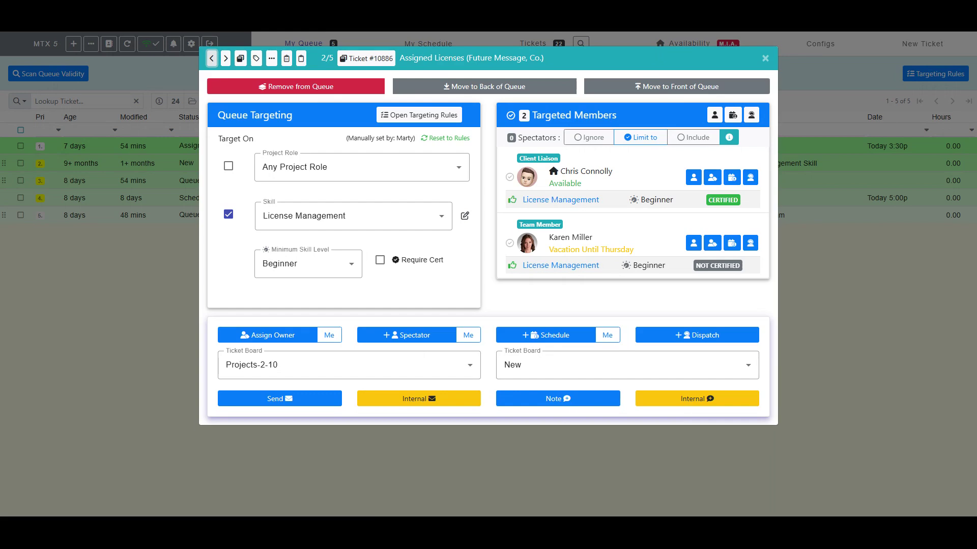
{"action": "left_click", "coordinate": [765, 58]}
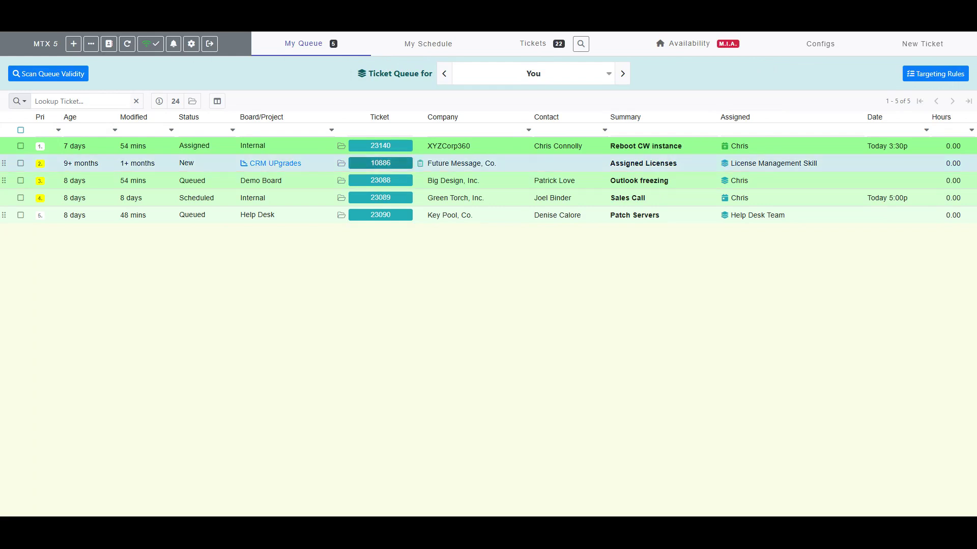
{"action": "left_click", "coordinate": [381, 163]}
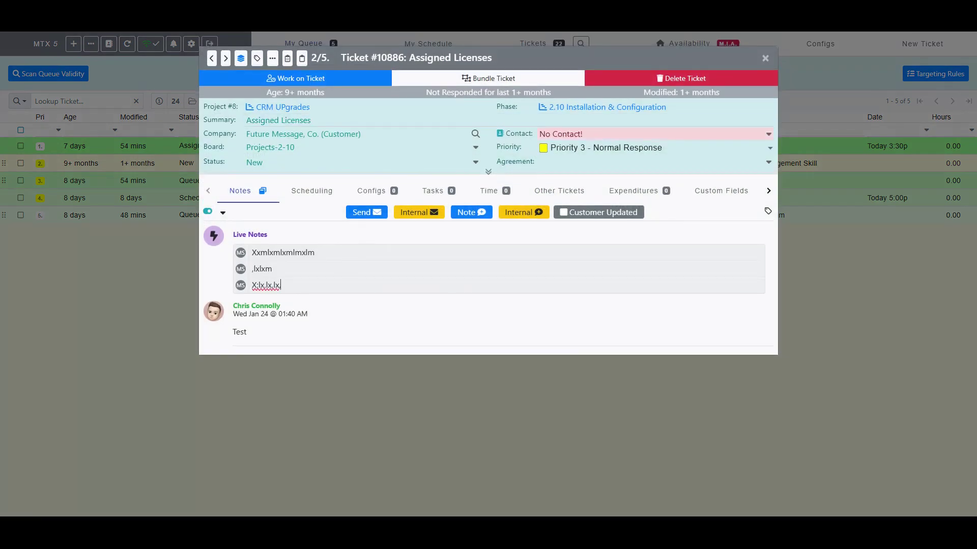
{"action": "left_click", "coordinate": [302, 80]}
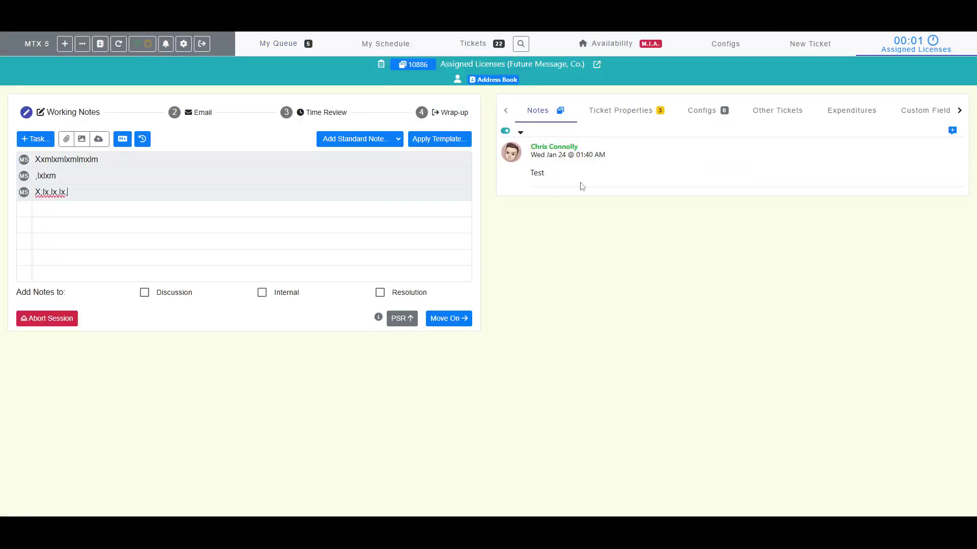
- Move ticket 10886 to wrap-up and choose Return to "New" as its status option
{"action": "left_click", "coordinate": [444, 107]}
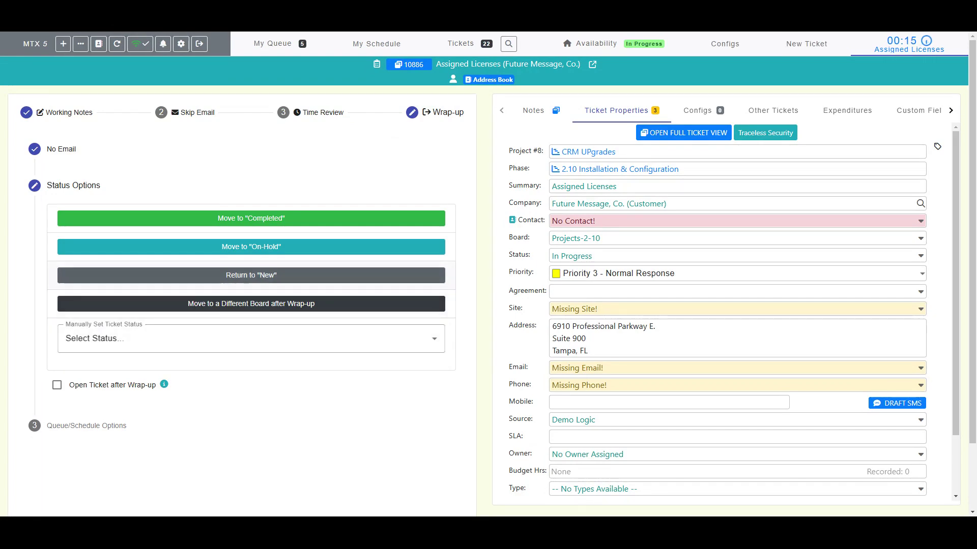
{"action": "left_click", "coordinate": [259, 275]}
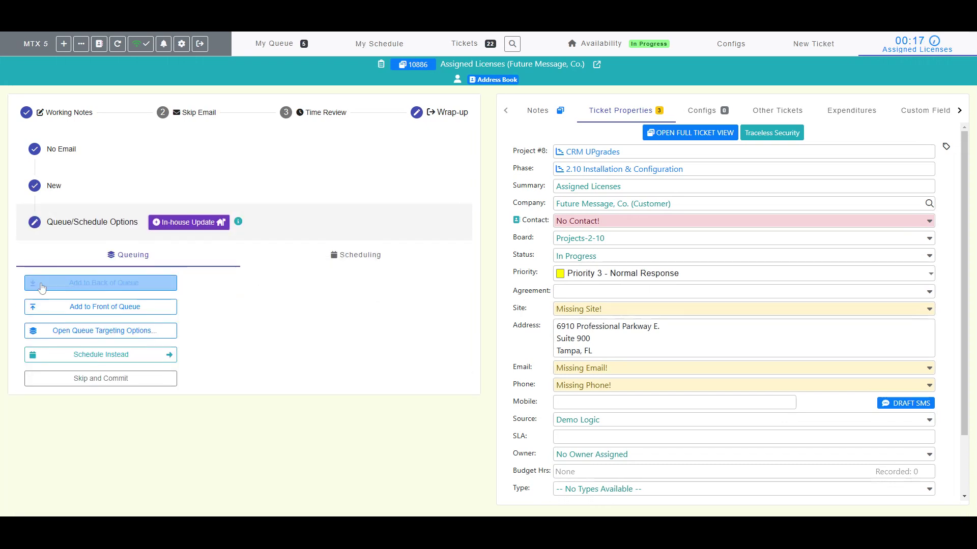
- Switch the wrap-up to scheduling and pick Thursday in the Quick Scheduler, showing the 11/14/2024 calendar
{"action": "left_click", "coordinate": [326, 259]}
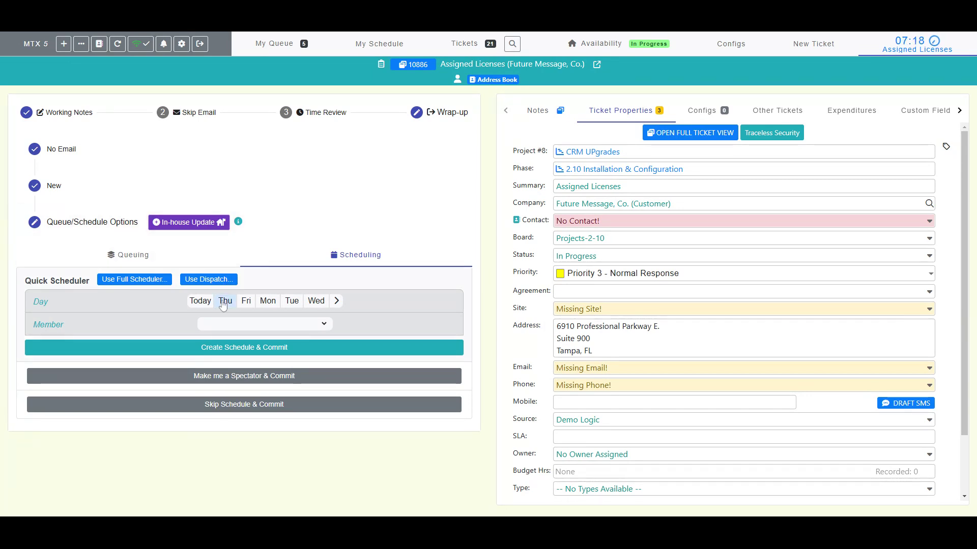
{"action": "left_click", "coordinate": [222, 303]}
{"action": "scroll", "coordinate": [237, 385], "scroll_direction": "down", "scroll_amount": 1}
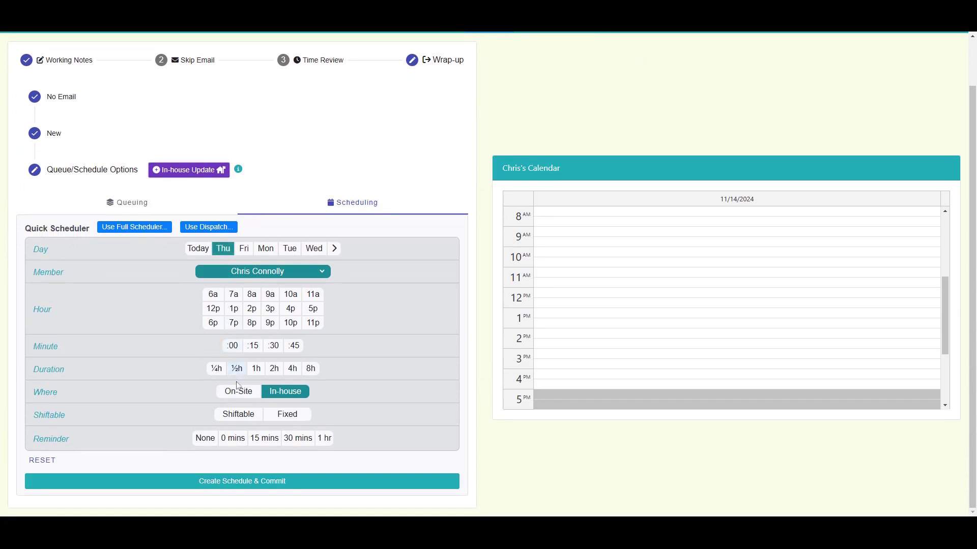
- Create the Thursday schedule and commit the wrap-up for ticket 10886
{"action": "left_click", "coordinate": [248, 482]}
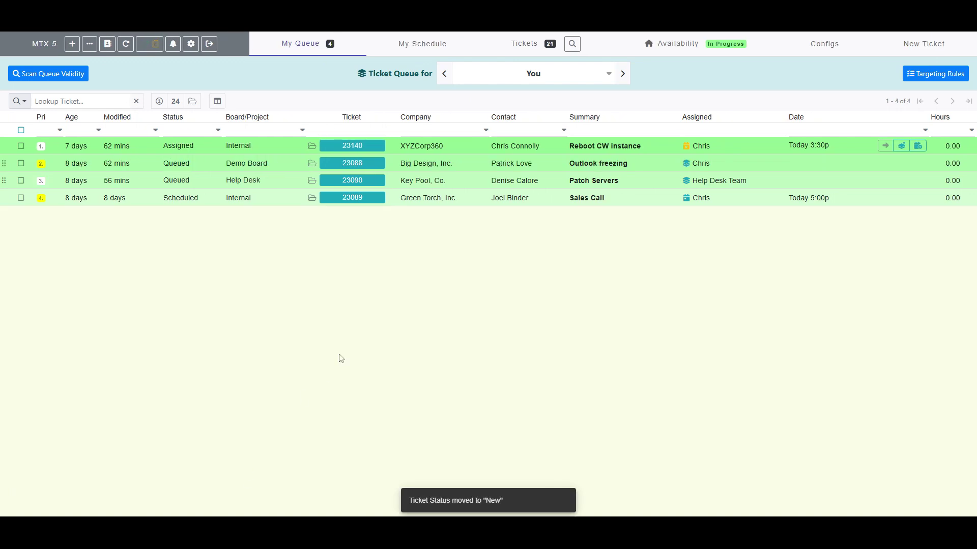